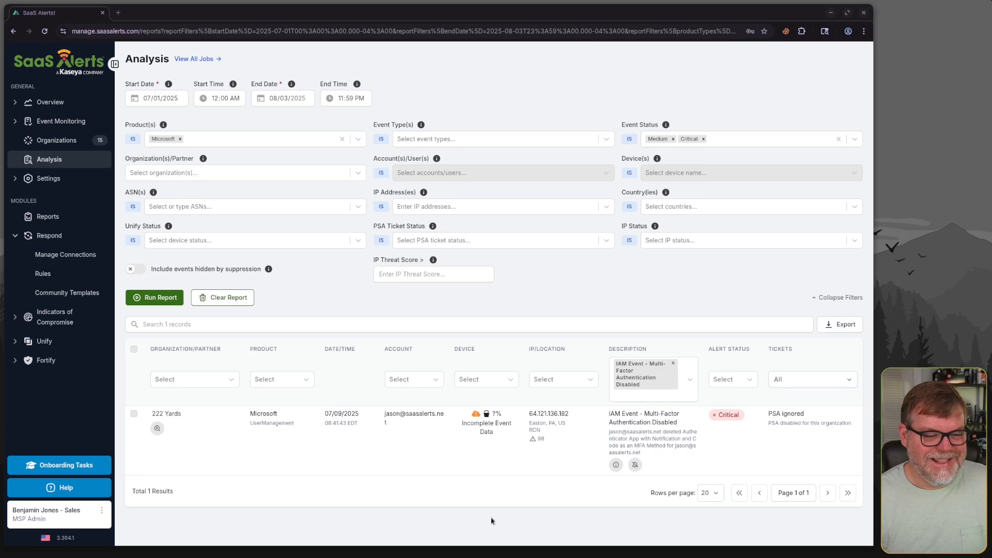
Start a suppression rule from the MFA-disabled event, keeping it scoped to the event's single account in 222 Yards
click(636, 465)
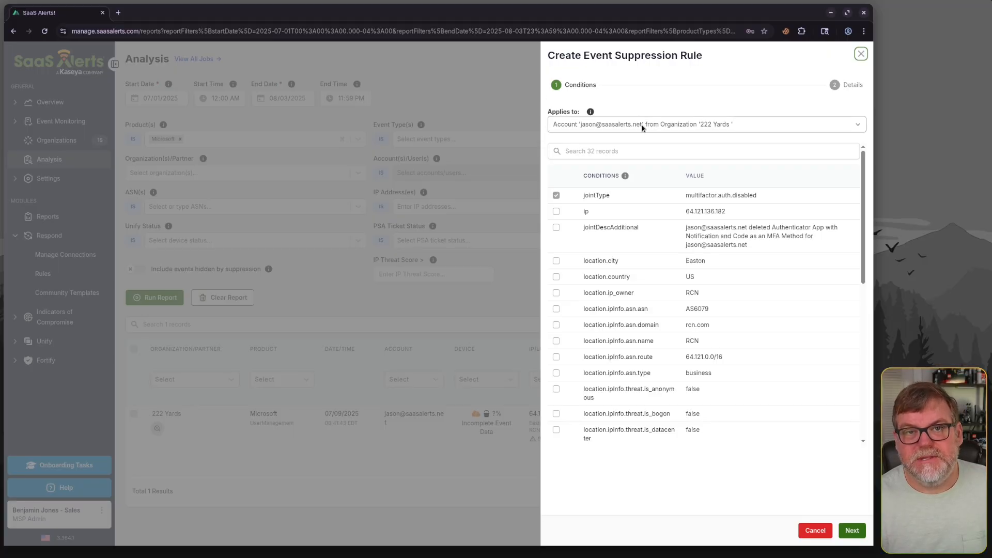
click(585, 129)
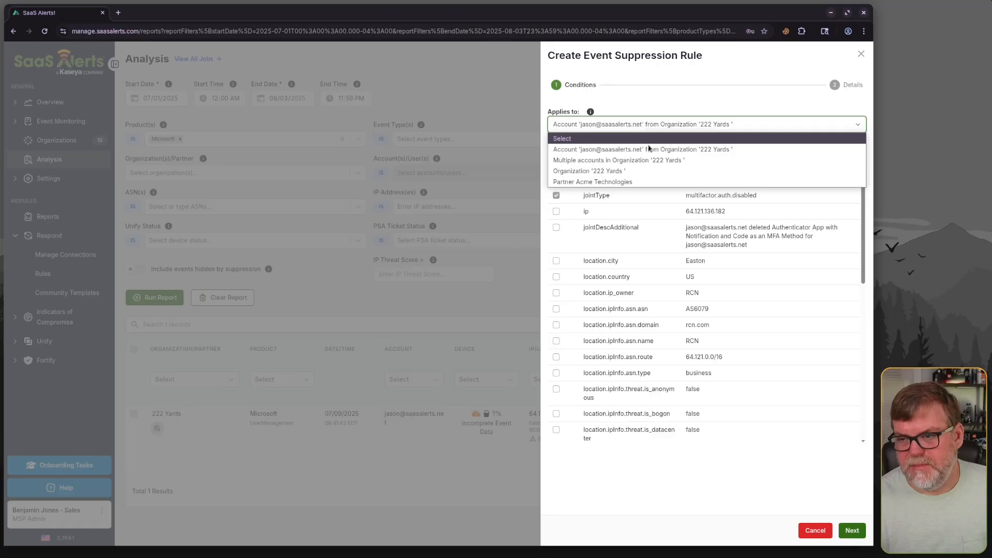
click(650, 161)
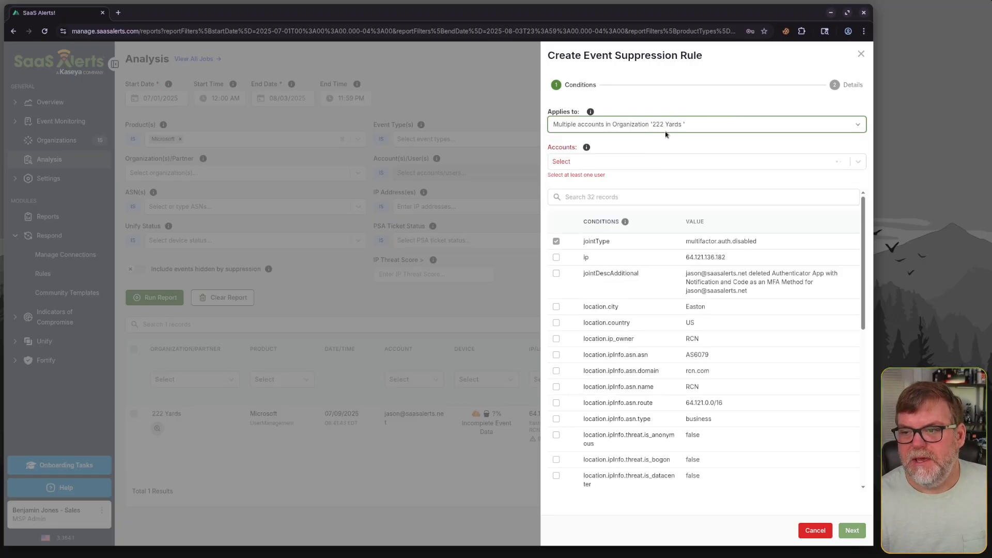
click(643, 162)
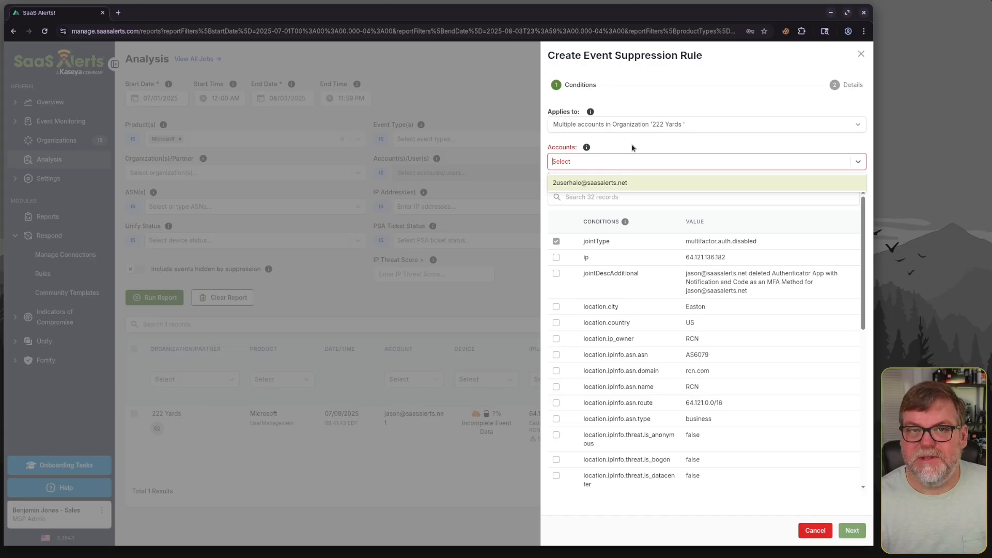
click(630, 129)
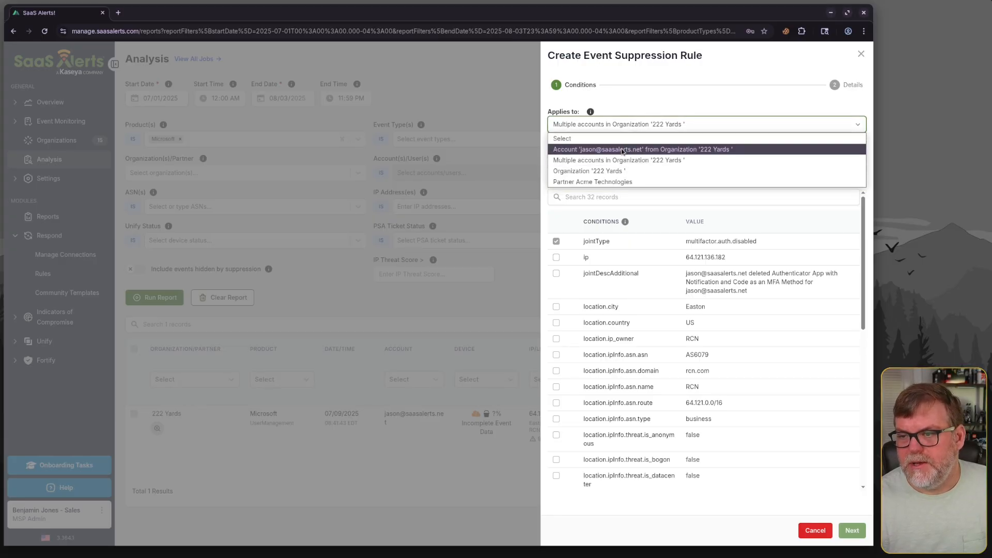
click(623, 150)
click(620, 126)
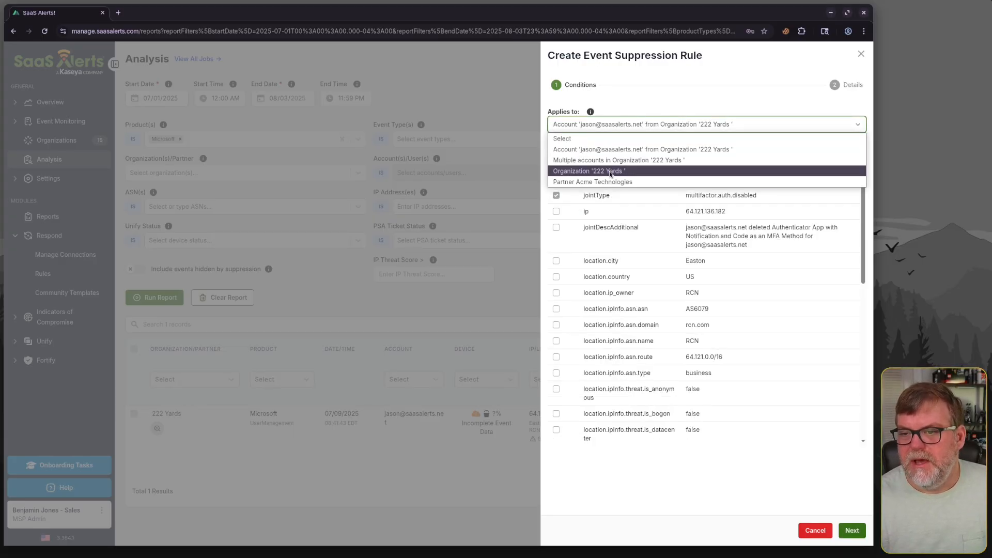
click(633, 147)
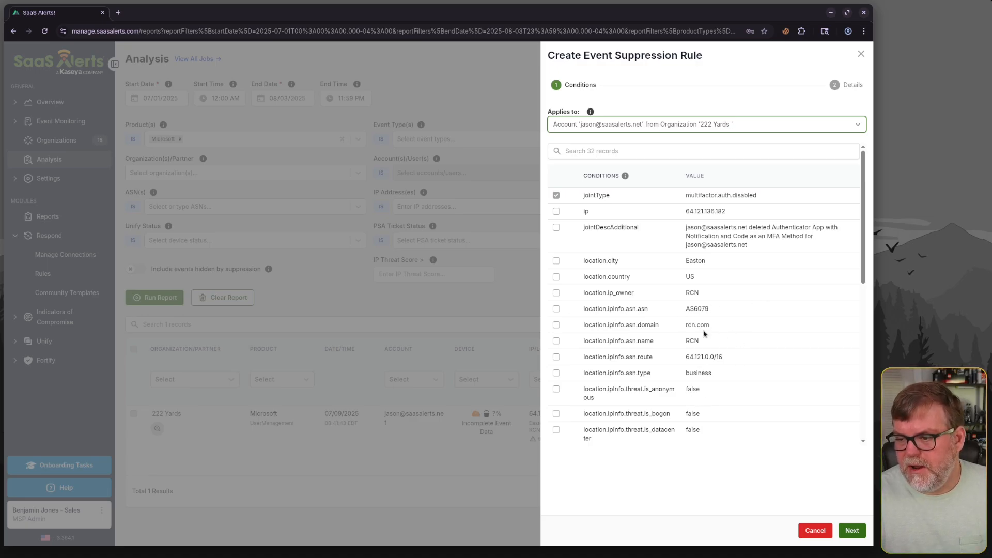
Add location.city and location.region as additional suppression conditions
click(557, 212)
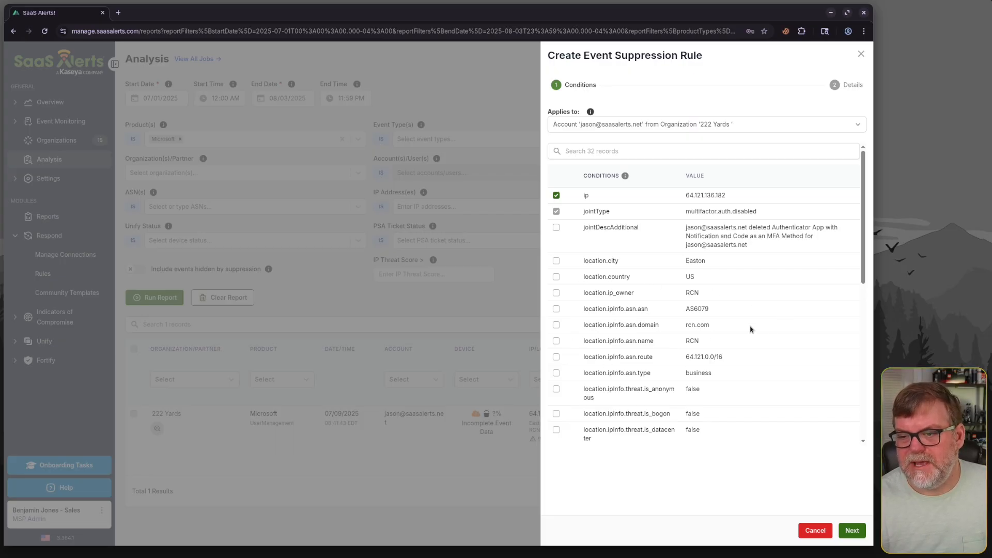
click(556, 261)
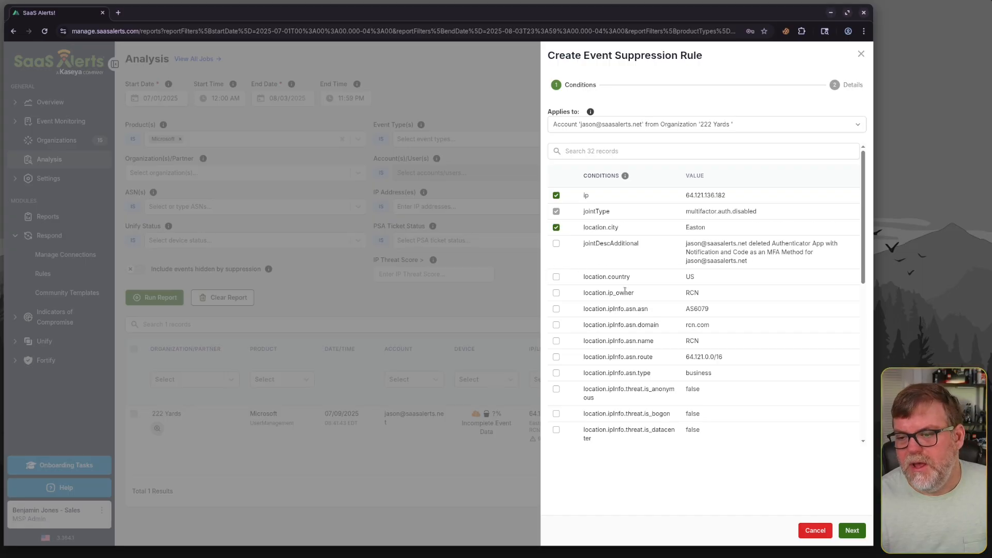
click(556, 196)
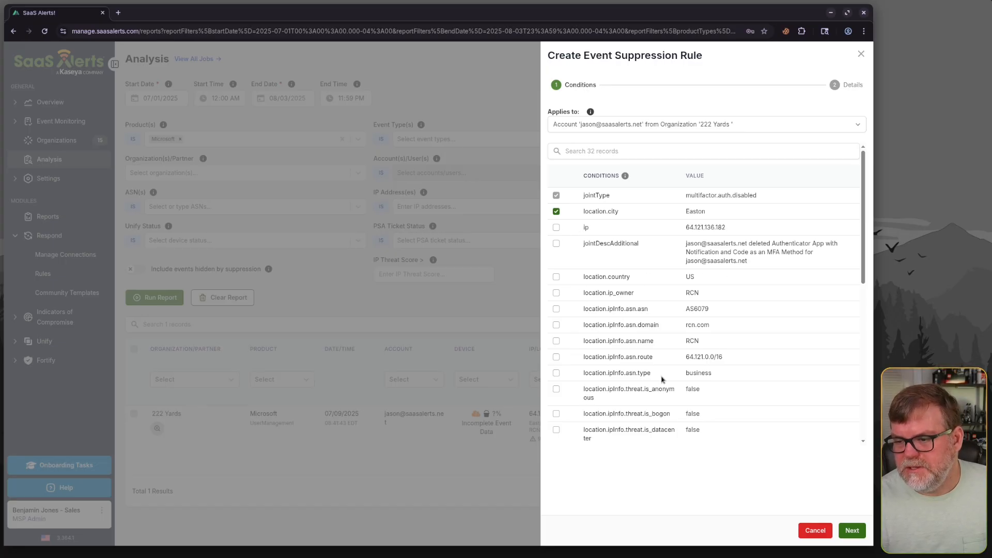
scroll(679, 356, down, 6)
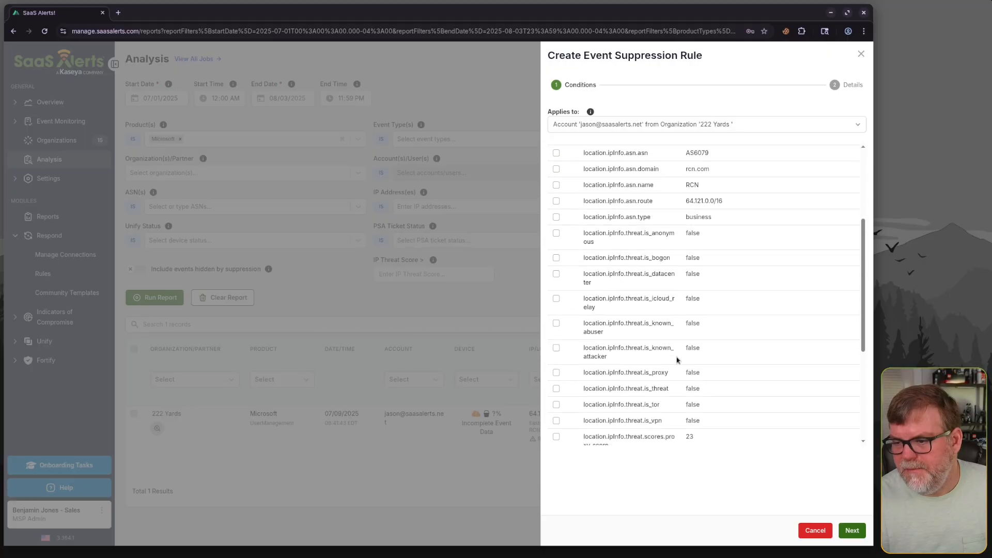
scroll(707, 316, down, 1)
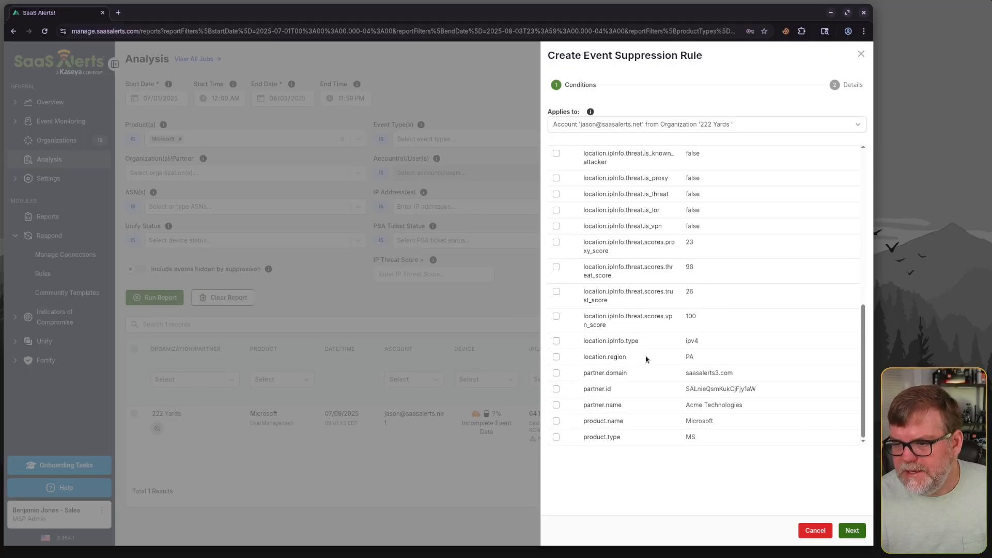
click(556, 357)
Review the remaining condition list and continue to the rule details
scroll(722, 341, up, 8)
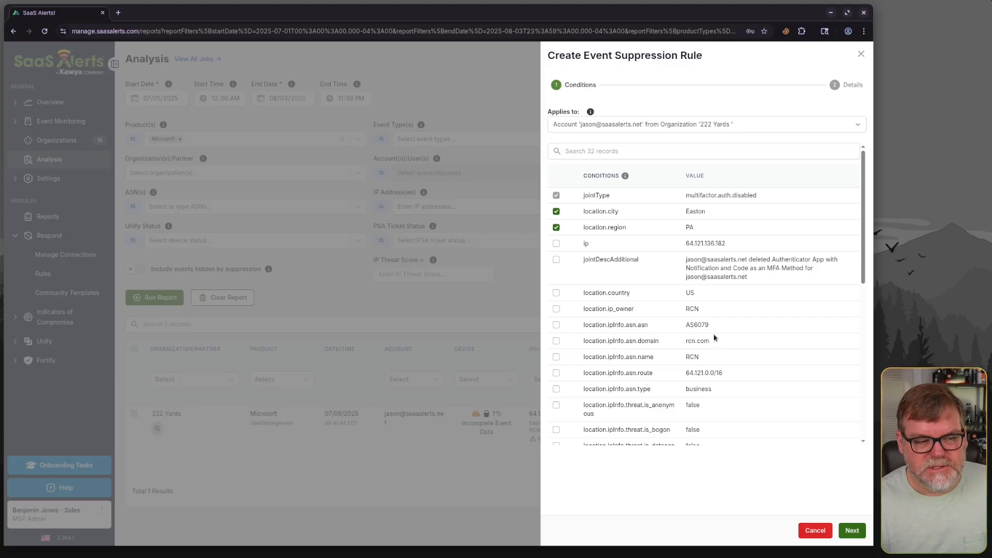
scroll(712, 329, down, 10)
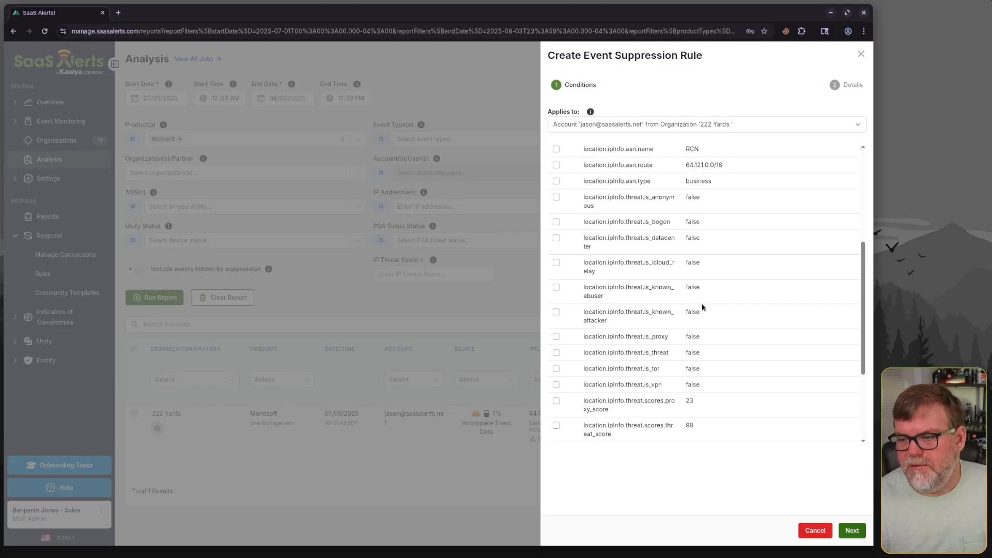
scroll(703, 307, down, 2)
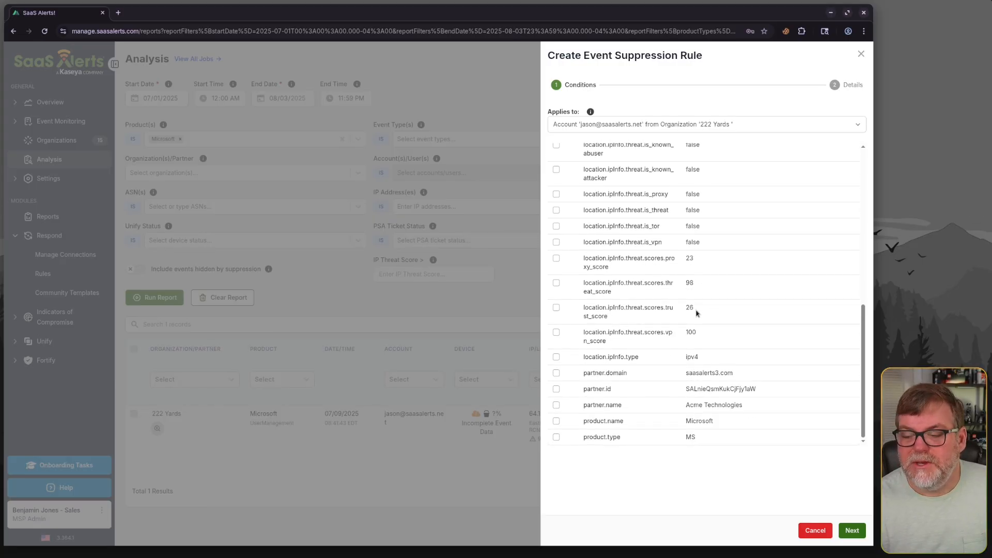
scroll(715, 416, up, 5)
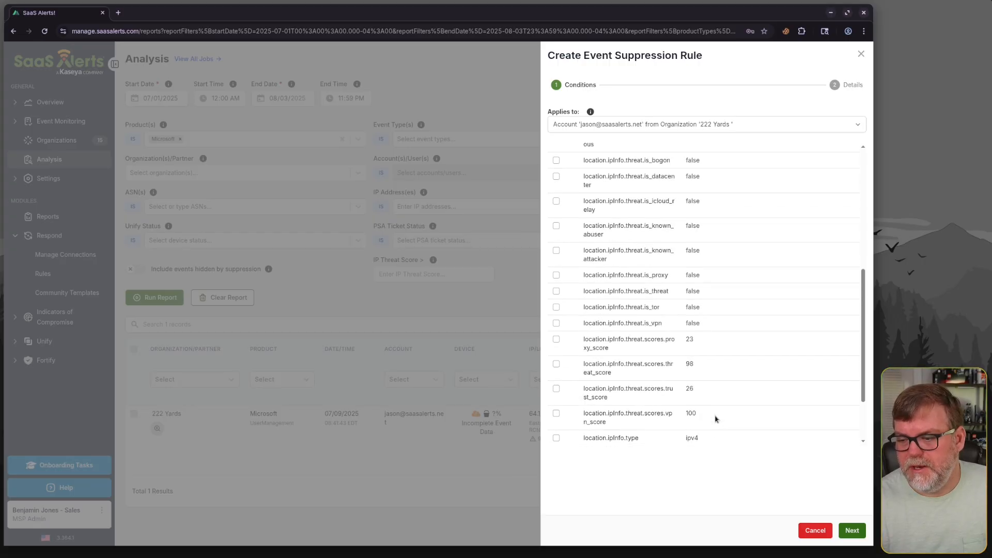
scroll(739, 424, up, 3)
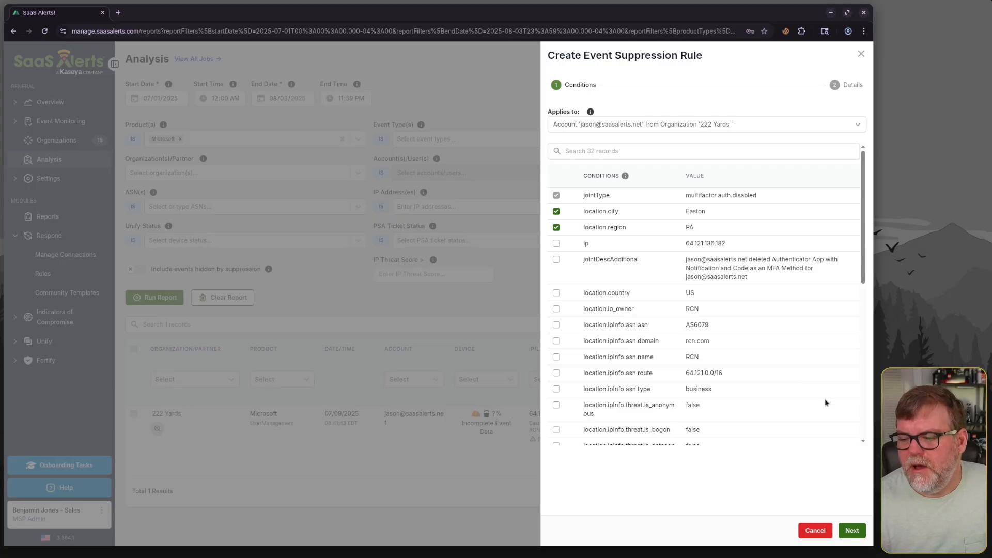
click(853, 530)
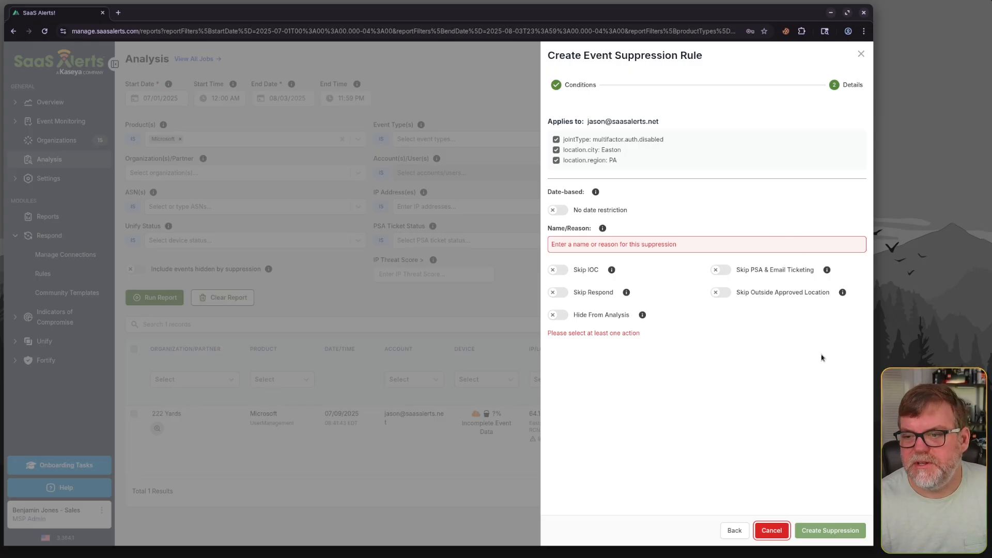
Enable a date restriction running from 09/09/2025 to 09/23/2025
click(559, 211)
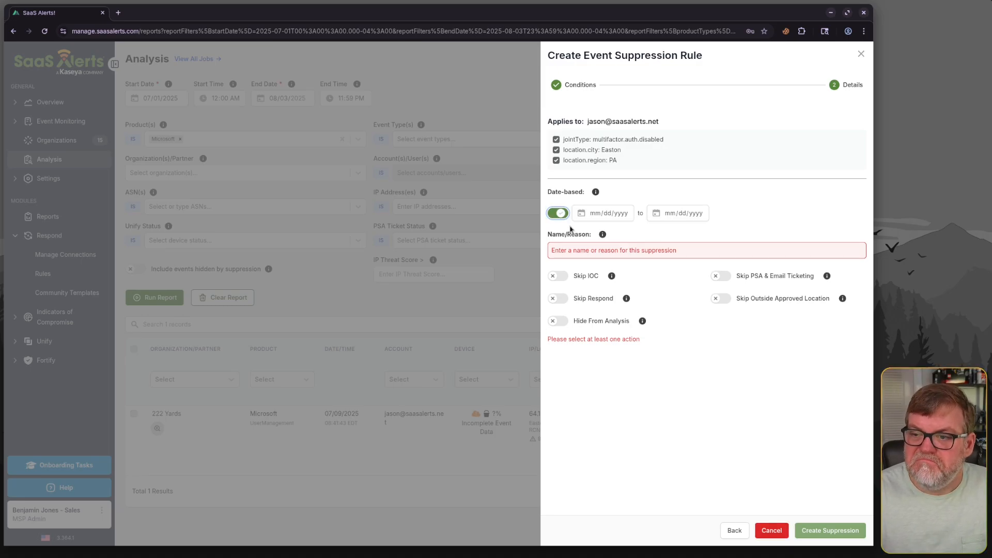
click(602, 214)
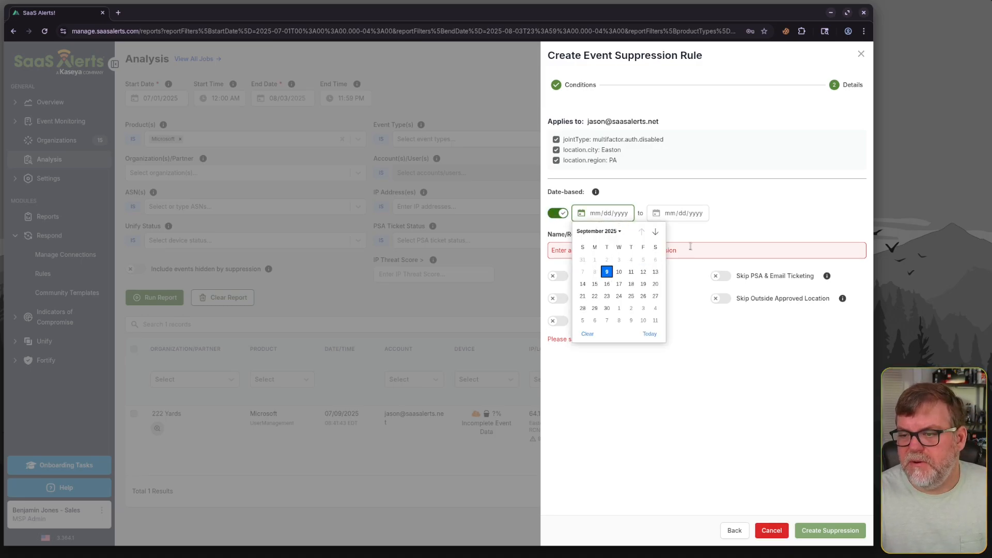
click(608, 274)
click(678, 213)
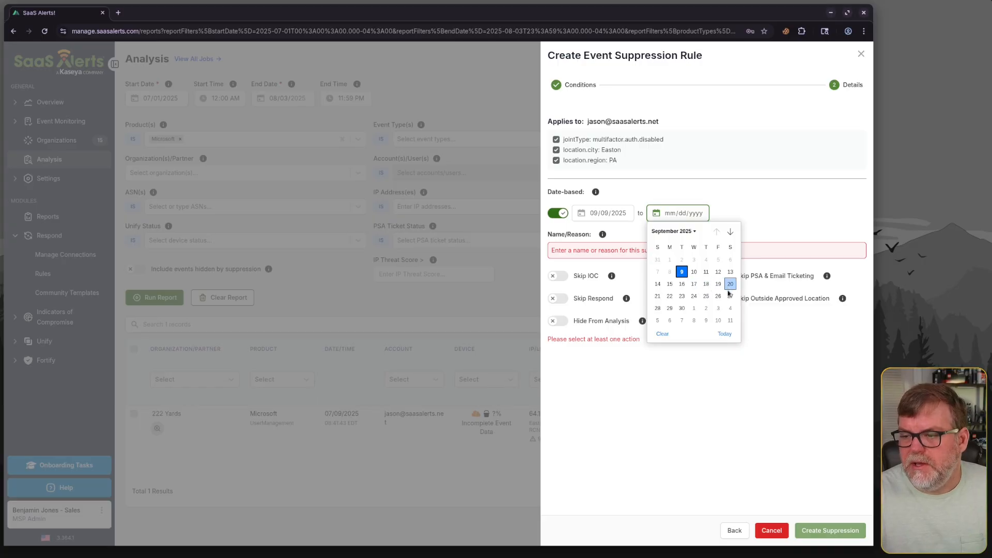
click(719, 296)
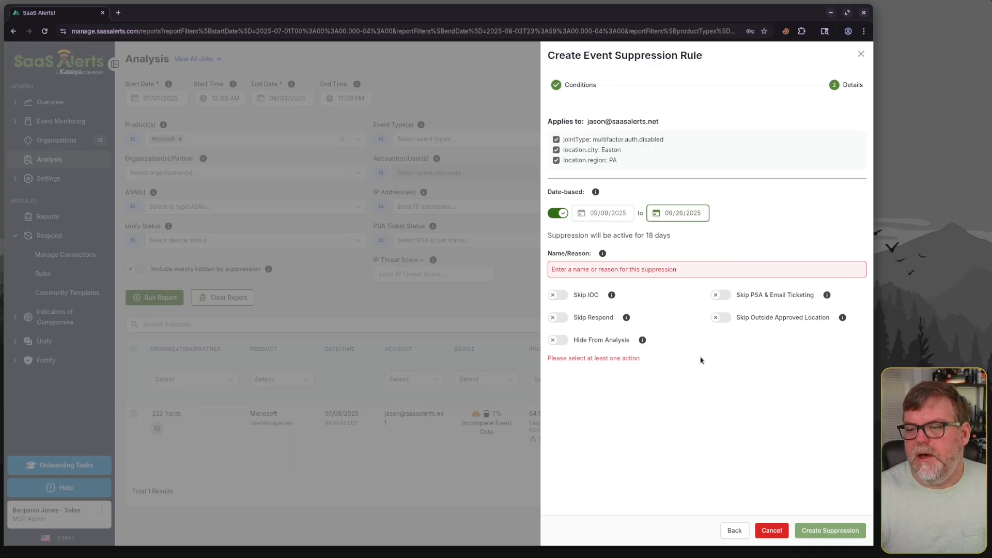
click(688, 215)
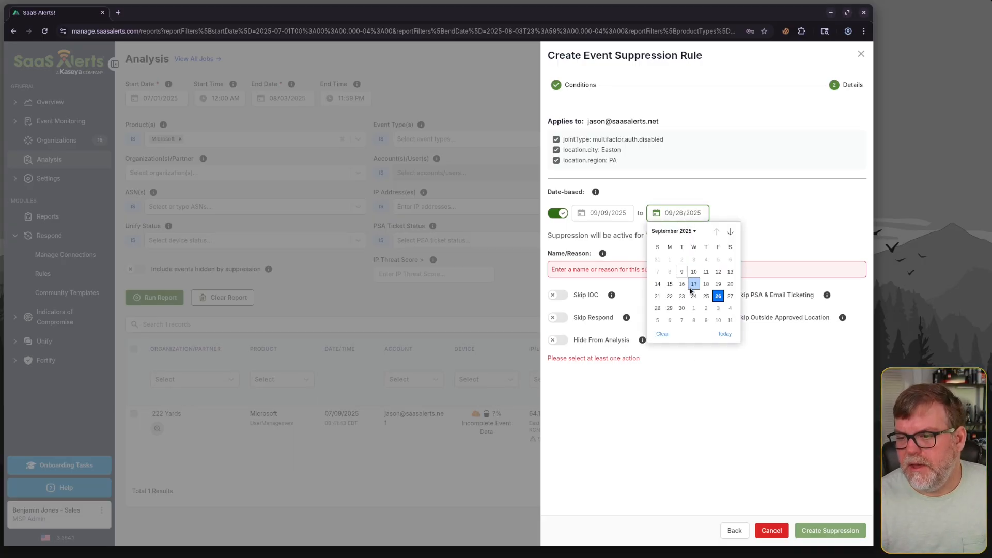
click(681, 296)
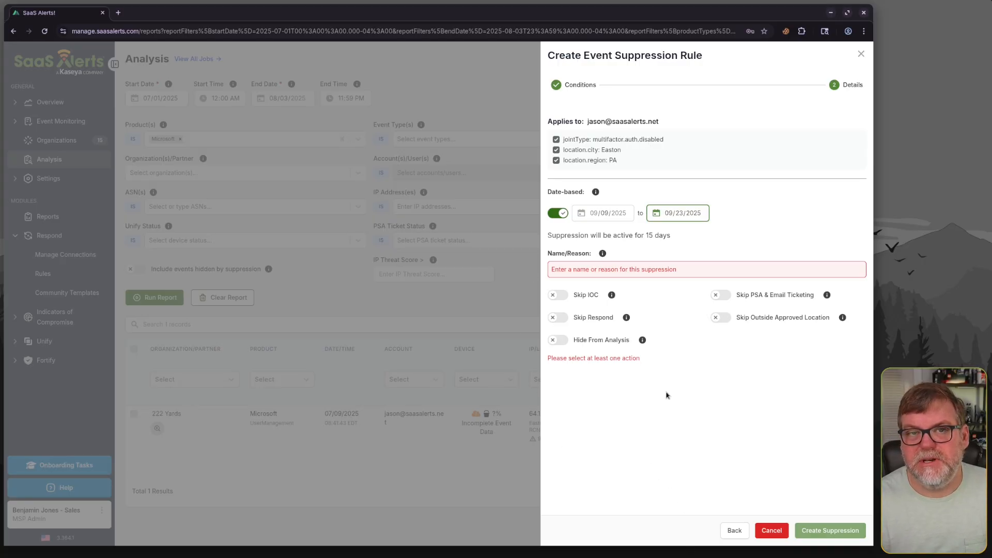
Enter the reason "New account and needs to change MFA - Ticket 1234"
click(592, 274)
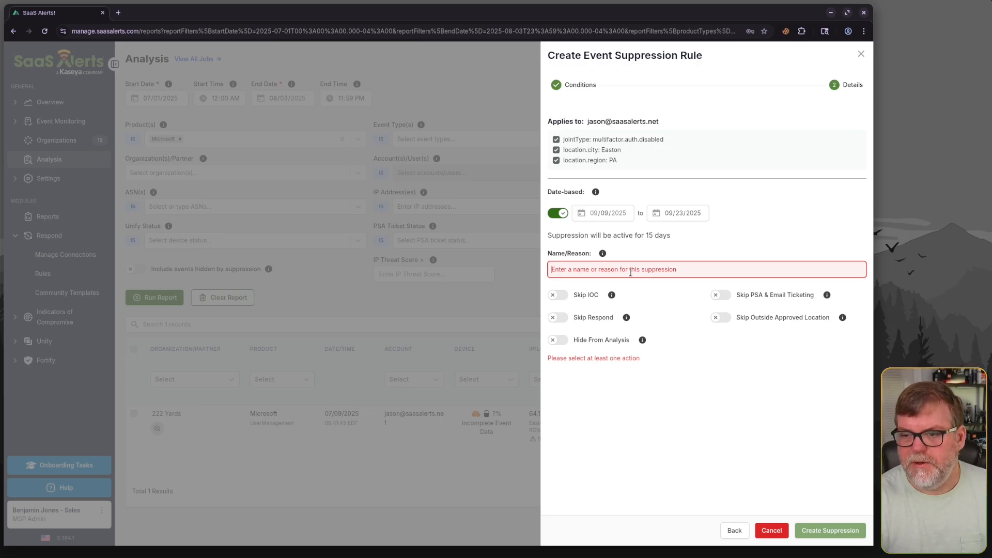
text(New account and needs to)
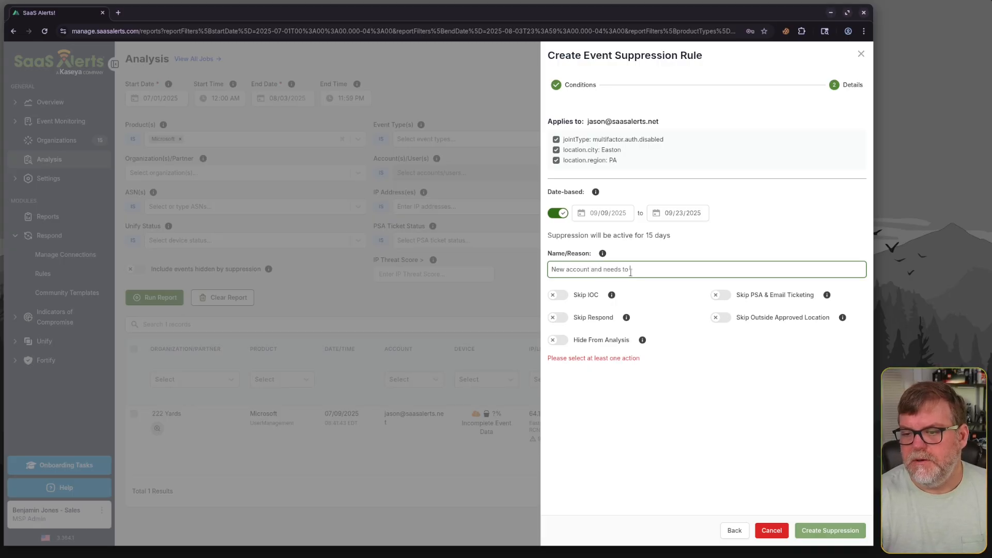
text(ng em)
text(e MFA)
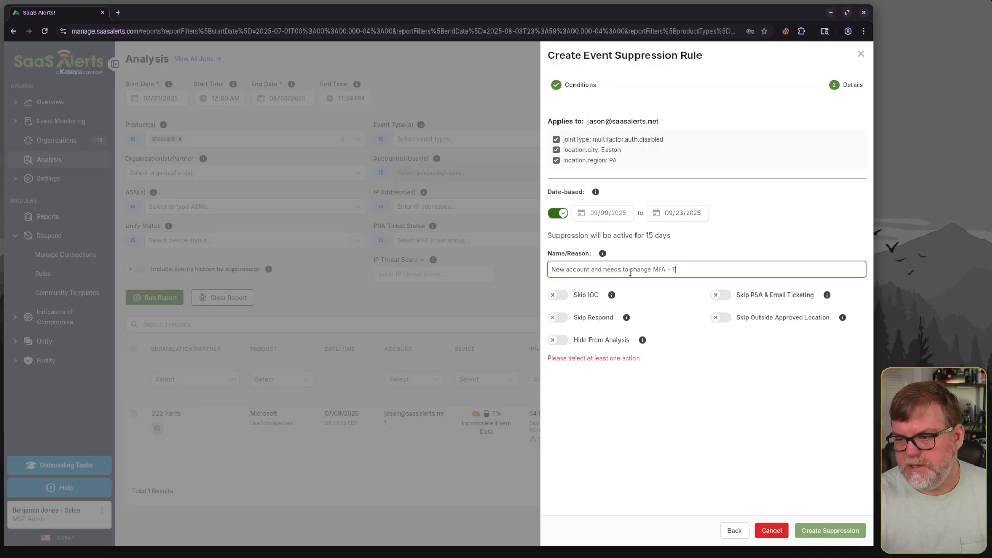
text(- Ticket 1234)
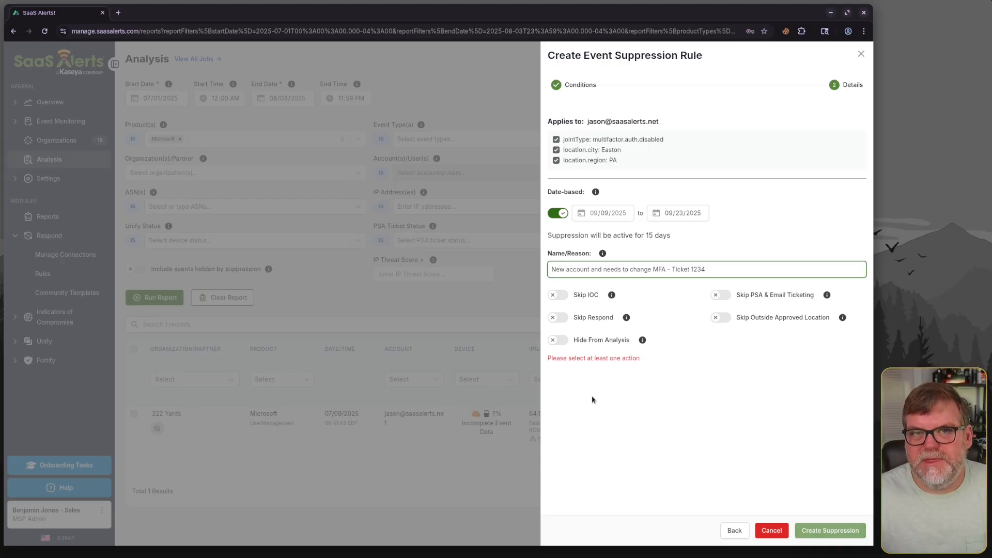
Enable Skip IOC, Skip Respond and Skip PSA & Email Ticketing, then create the suppression
click(561, 295)
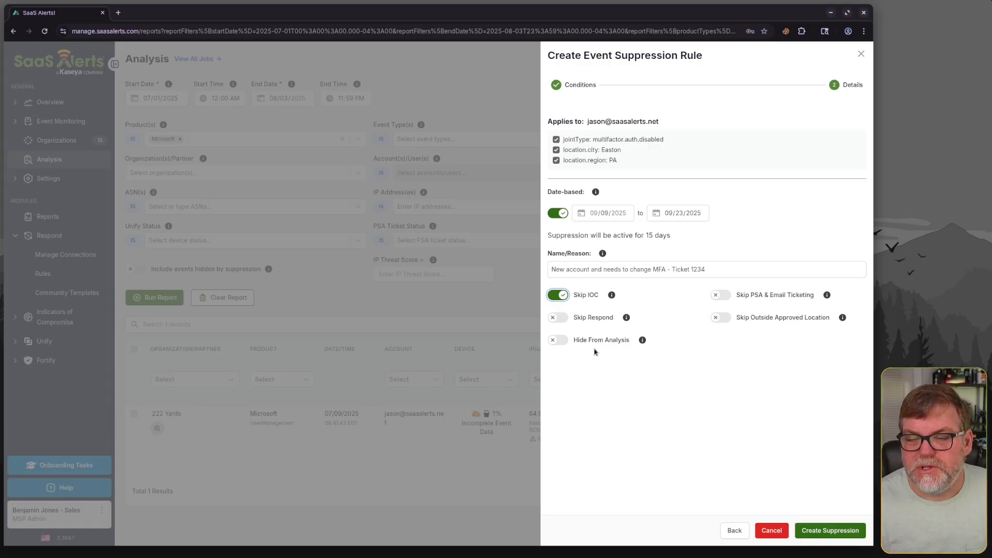
click(552, 318)
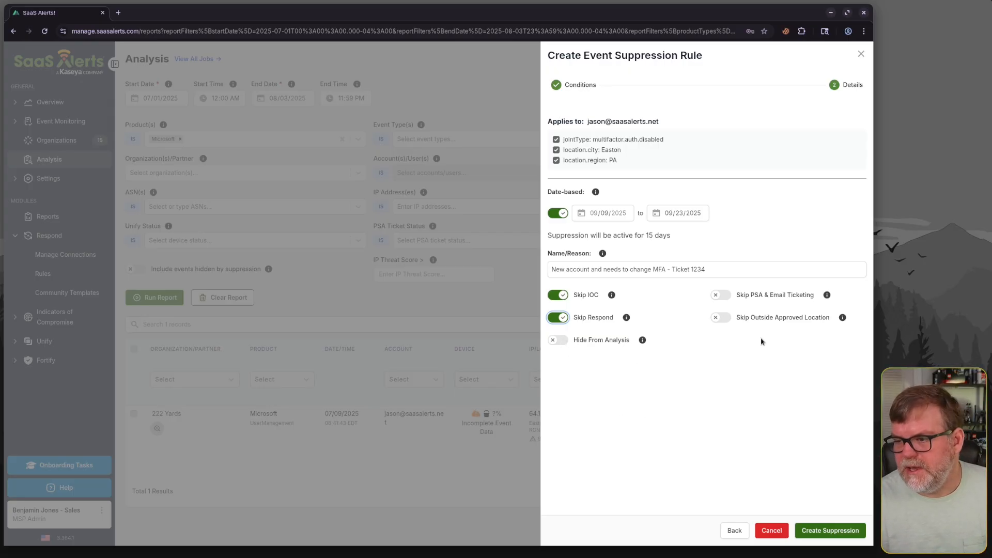
click(718, 295)
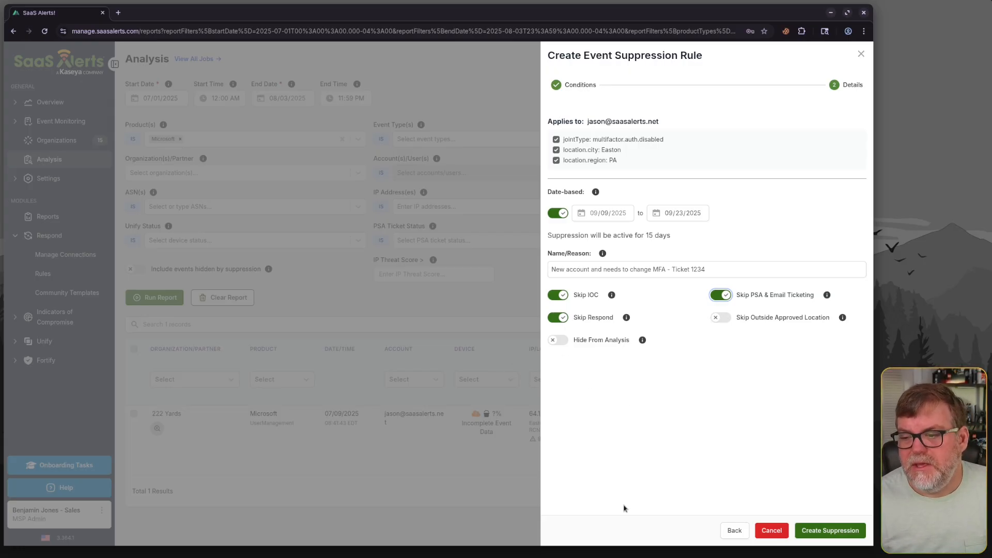
click(720, 317)
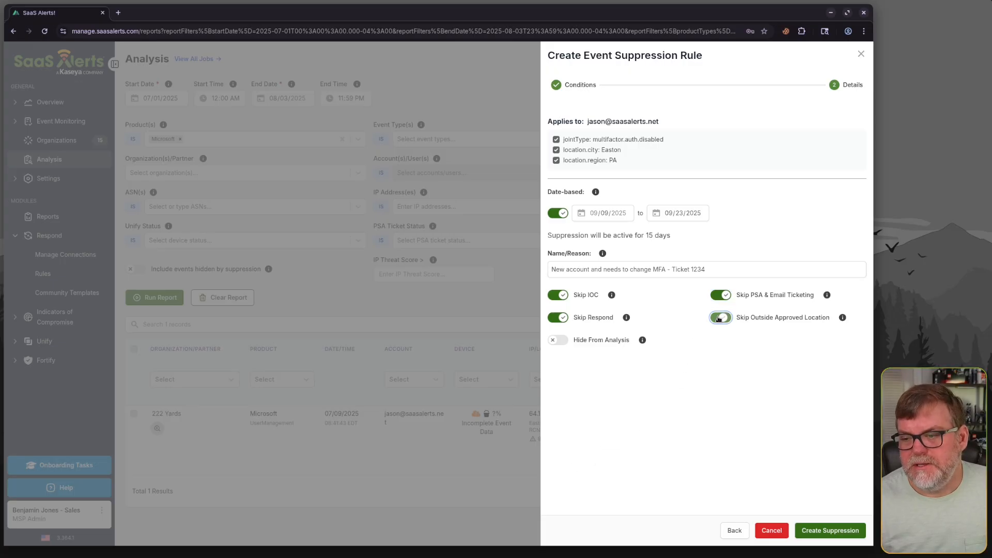
click(720, 317)
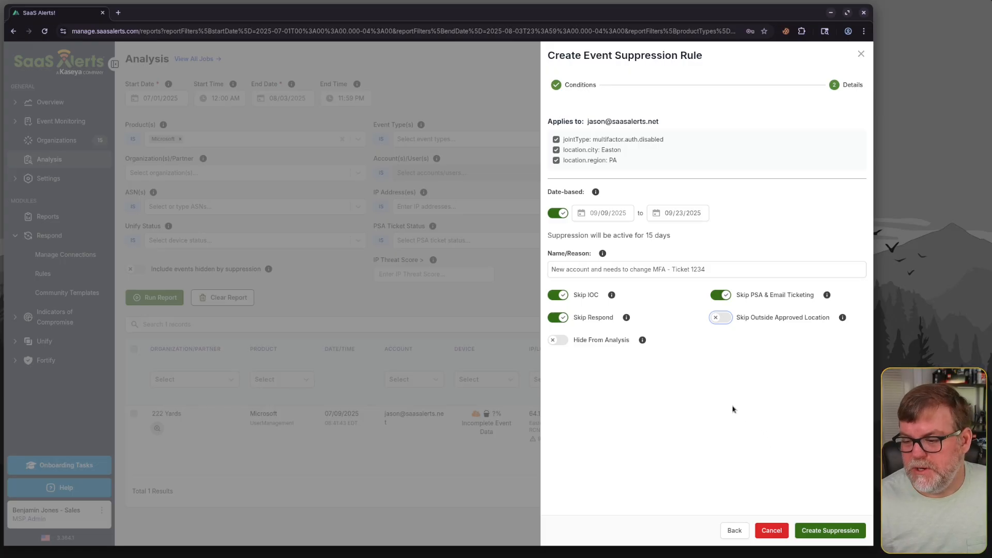
click(818, 536)
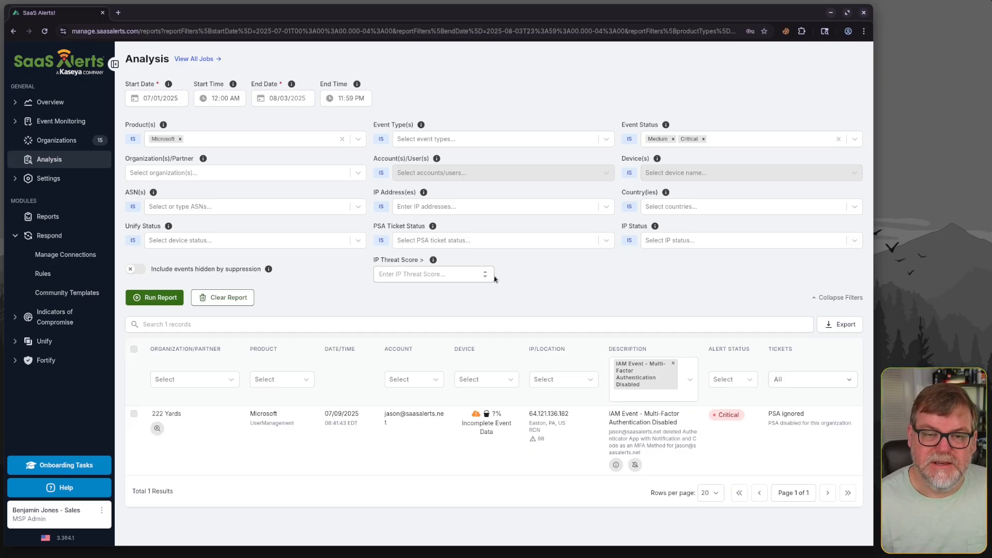
Open the suppression rules list and toggle showing expired rules on and off
click(16, 123)
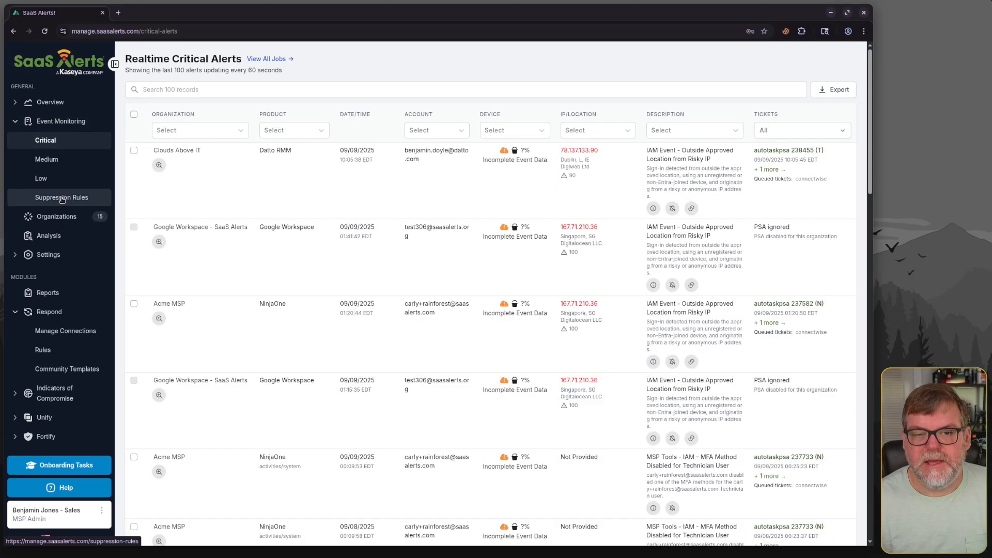
click(62, 199)
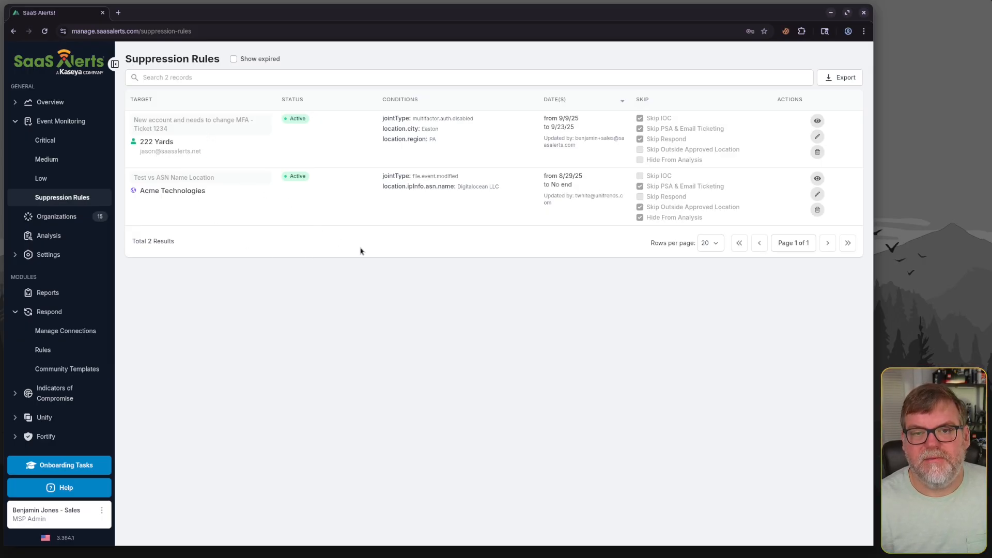
click(233, 59)
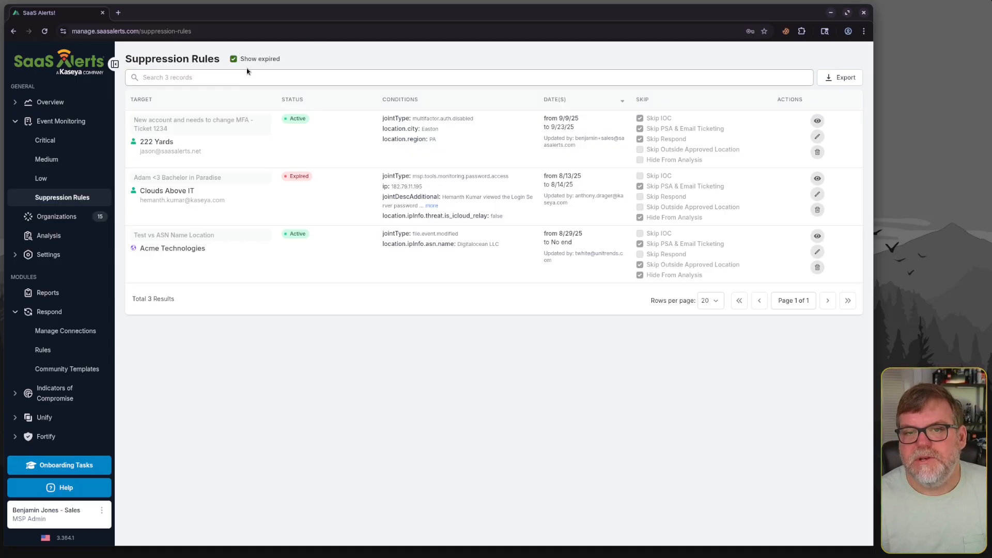
click(233, 61)
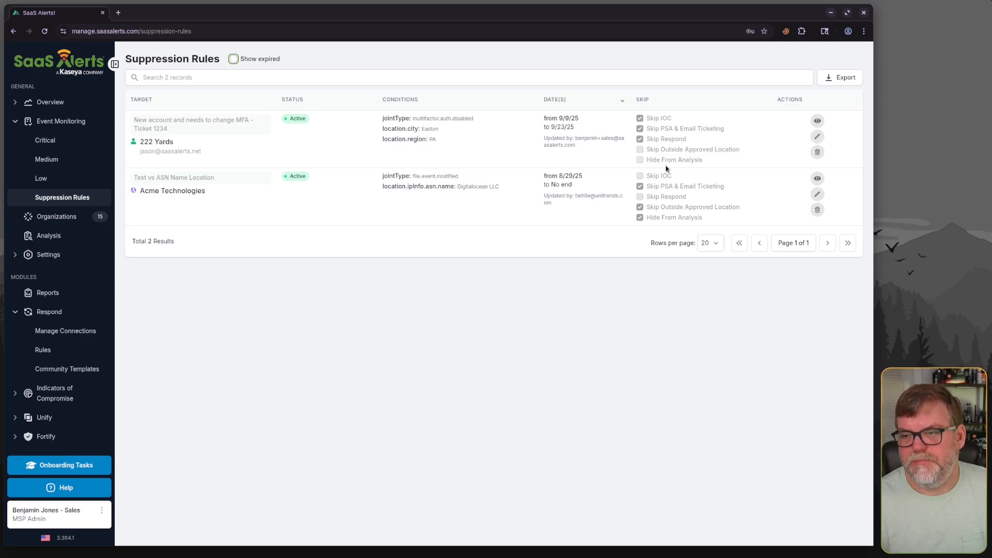
View the events matched by the MFA suppression rule in Analysis, then return to the suppression rules list
click(820, 123)
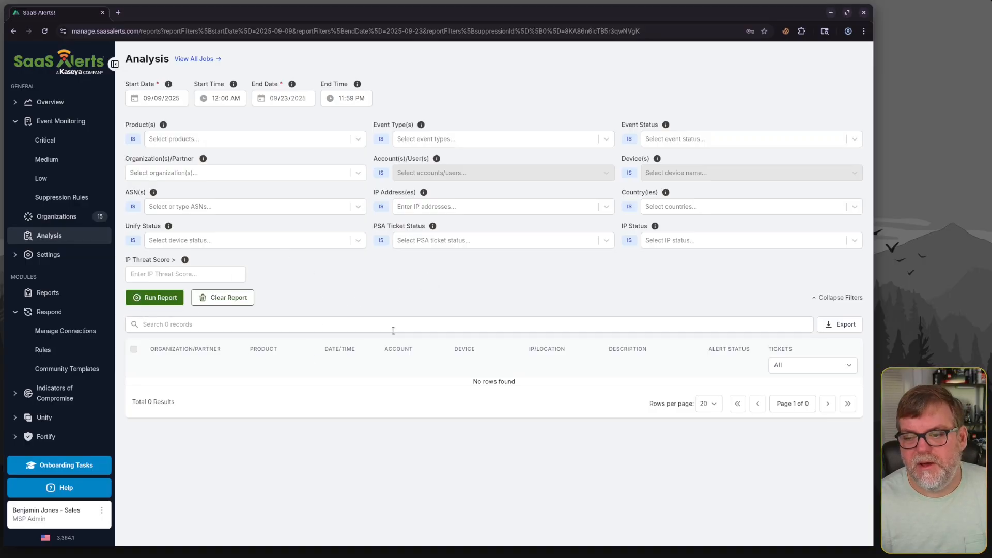
key(alt+Left)
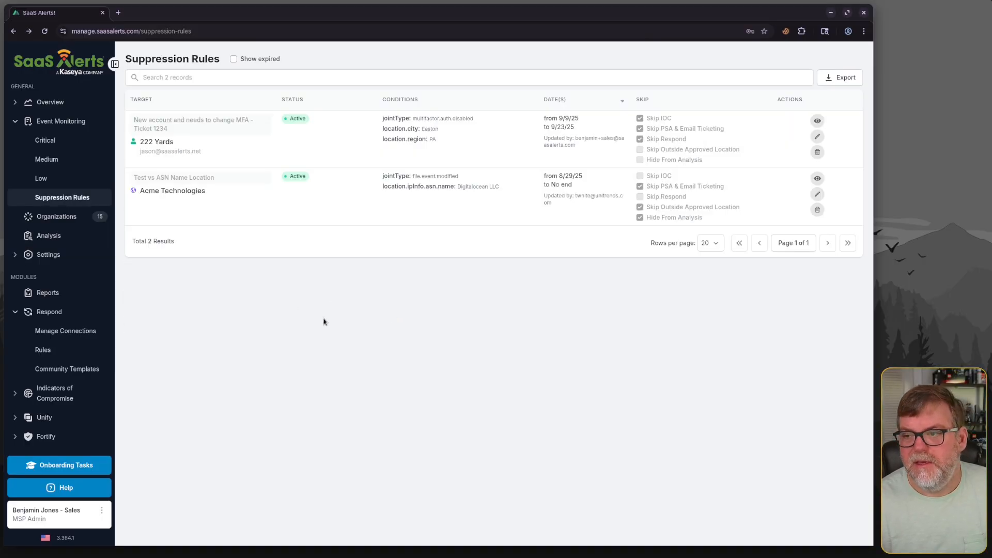
Edit the MFA suppression rule to extend its end date to 10/02/2025 and update the suppression
click(817, 136)
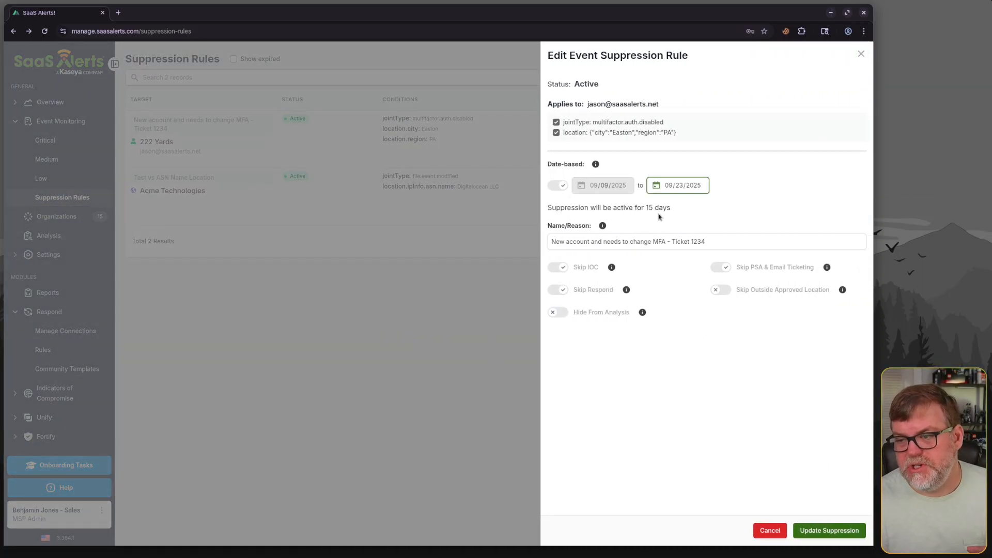
click(679, 185)
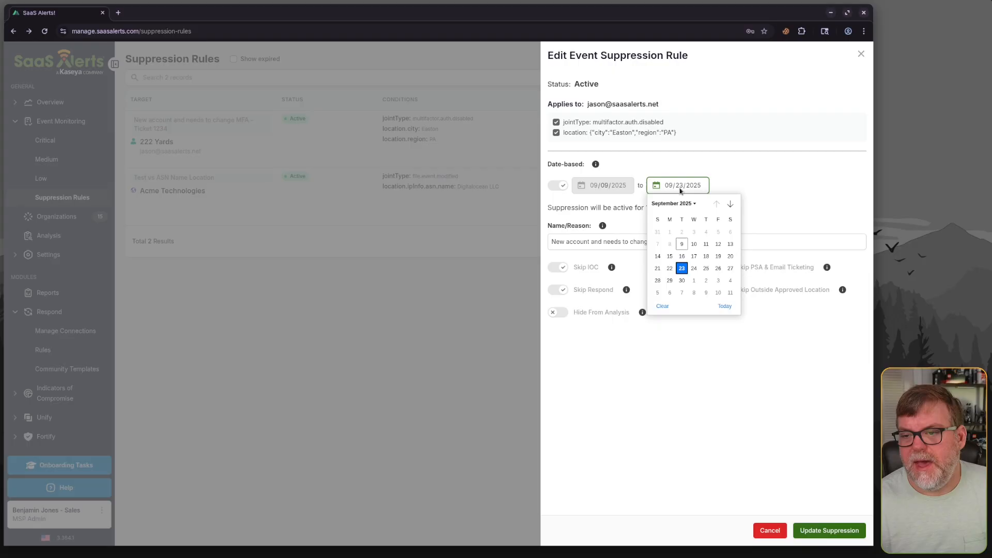
click(703, 283)
click(820, 402)
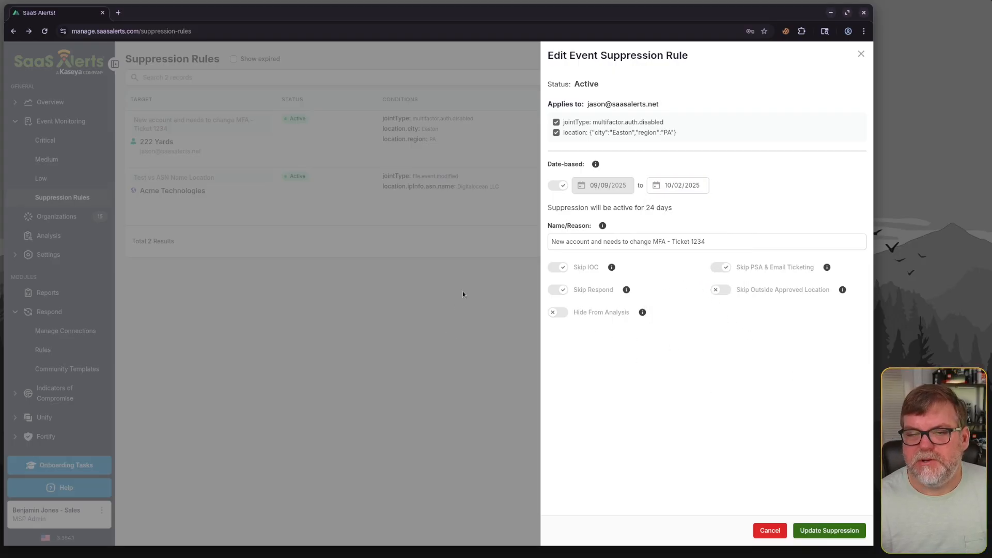
click(830, 532)
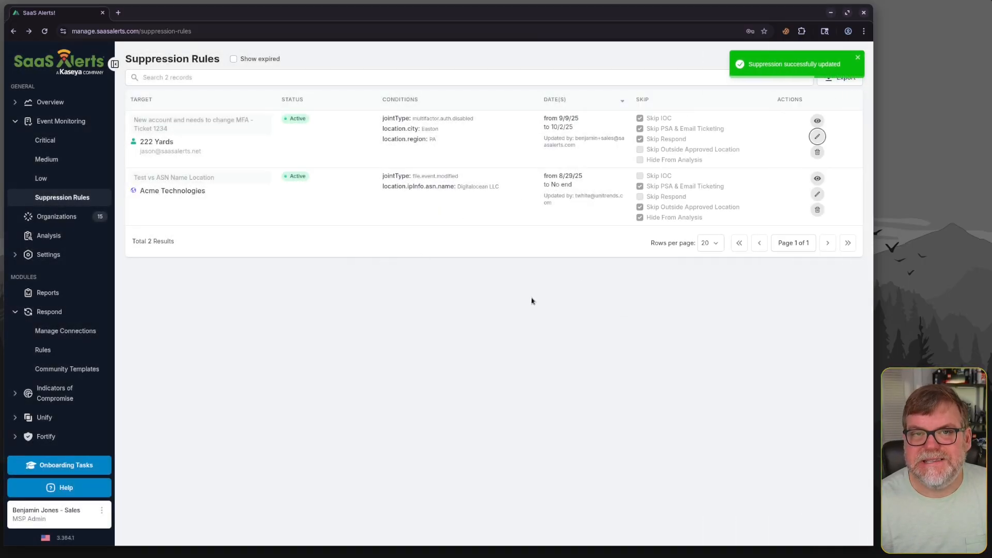
Edit the MFA suppression rule again, set its end date to 09/15/2025, and update the suppression
click(817, 136)
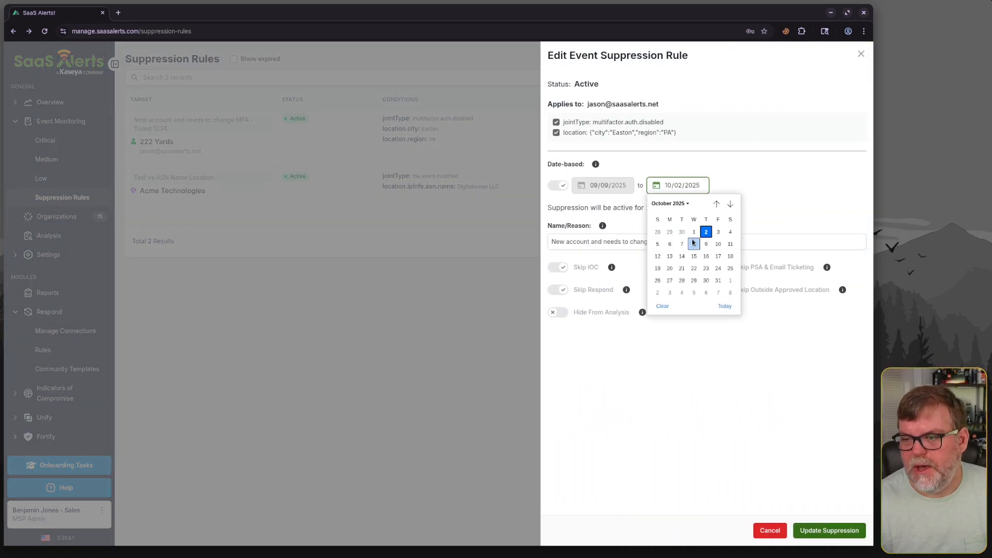
click(716, 204)
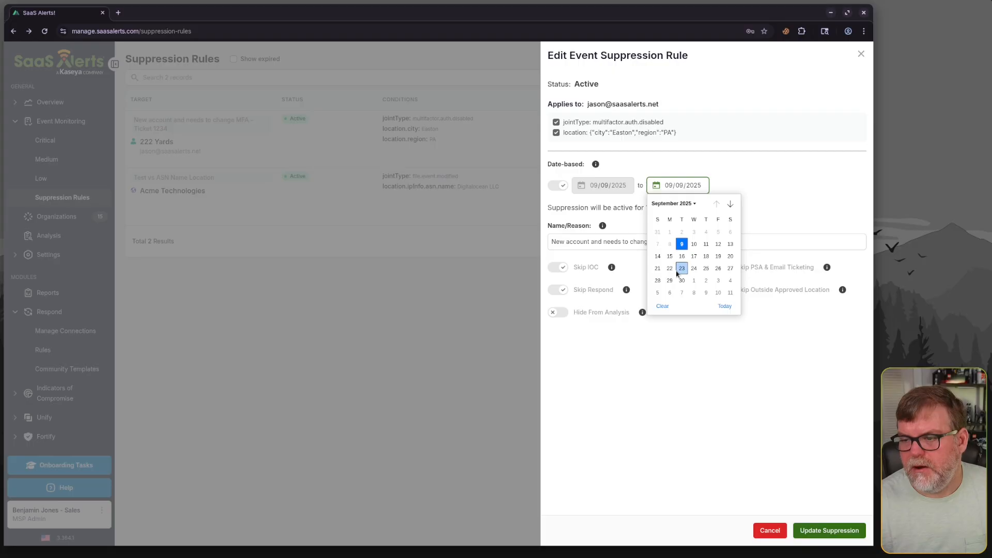
click(669, 256)
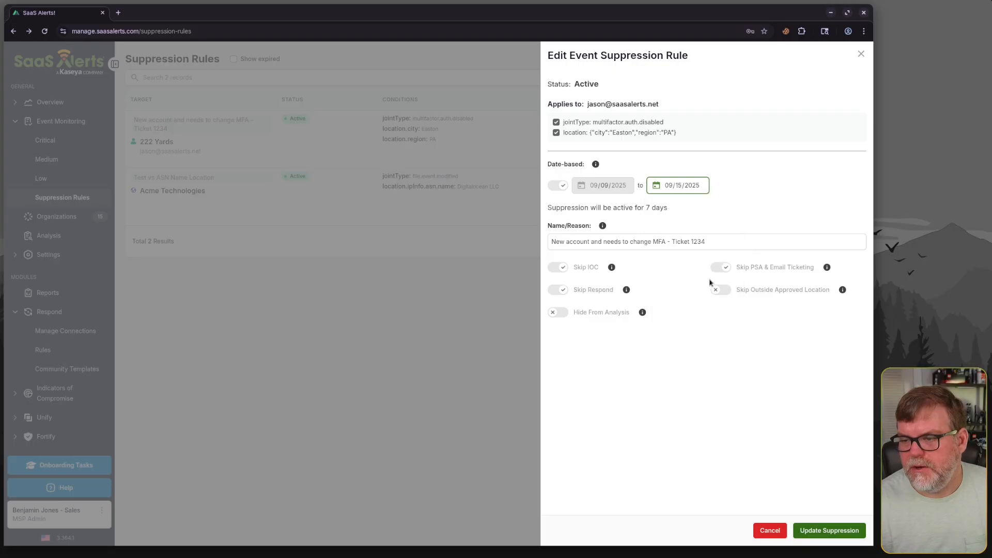
click(829, 530)
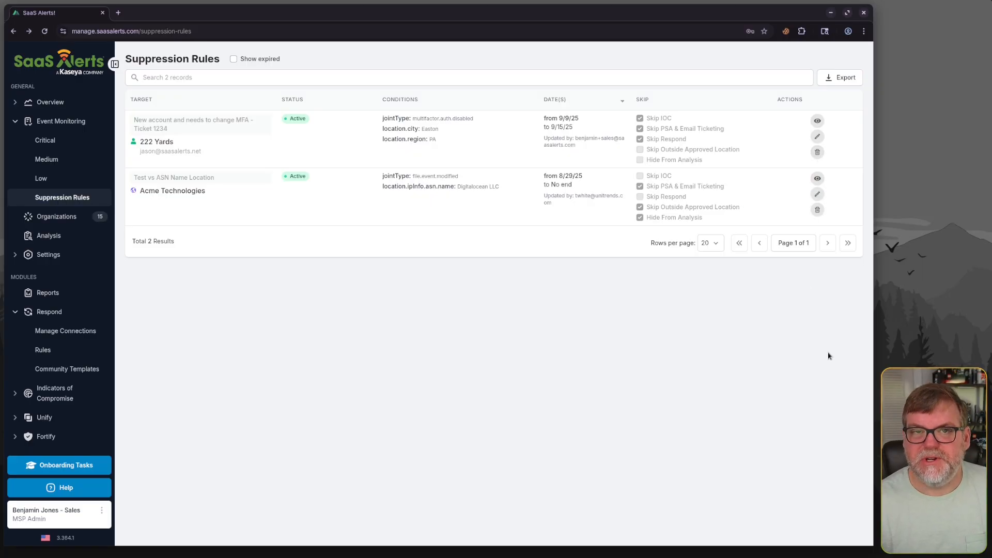
Delete the MFA suppression rule for 222 Yards and confirm the removal
click(818, 151)
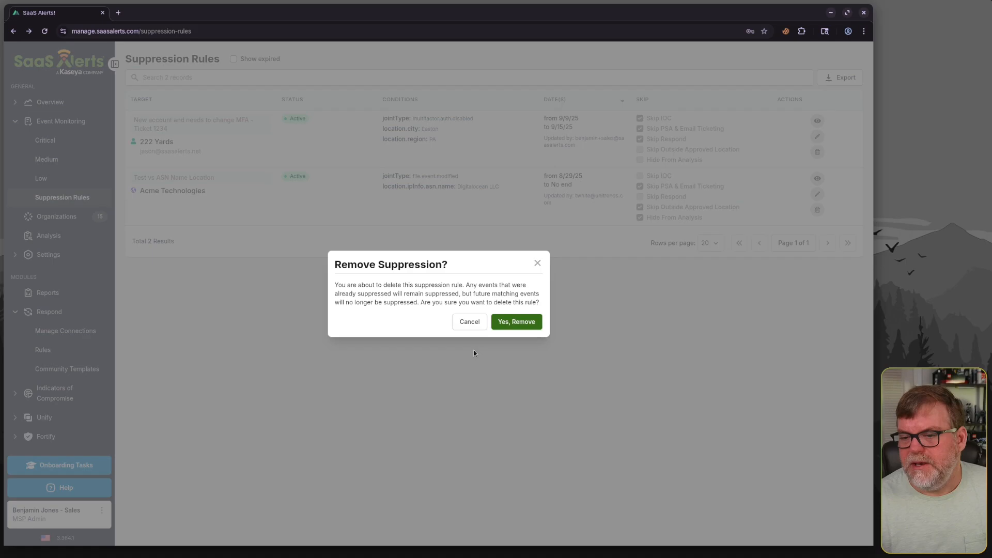
click(516, 322)
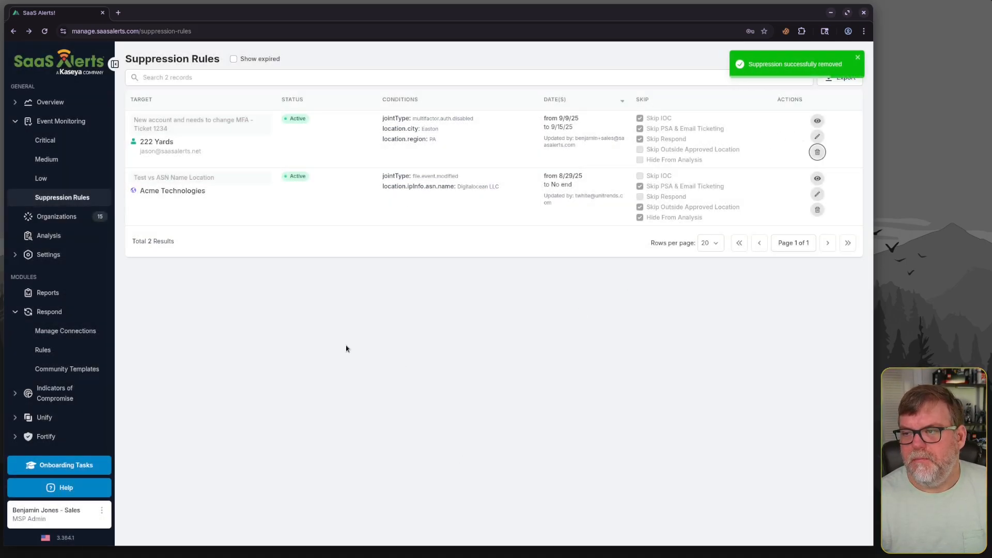
Toggle showing expired suppression rules on and off to review the remaining rules
click(234, 59)
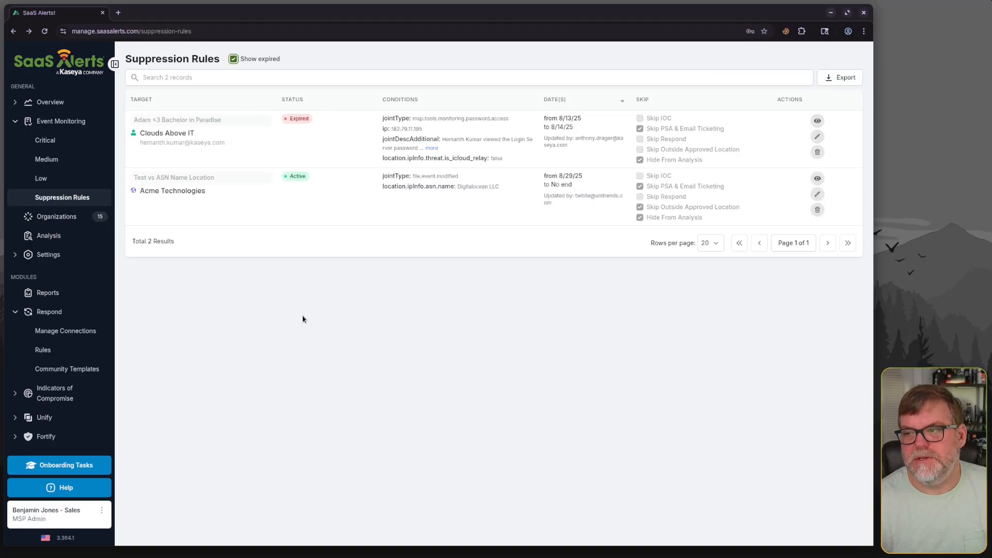
click(233, 60)
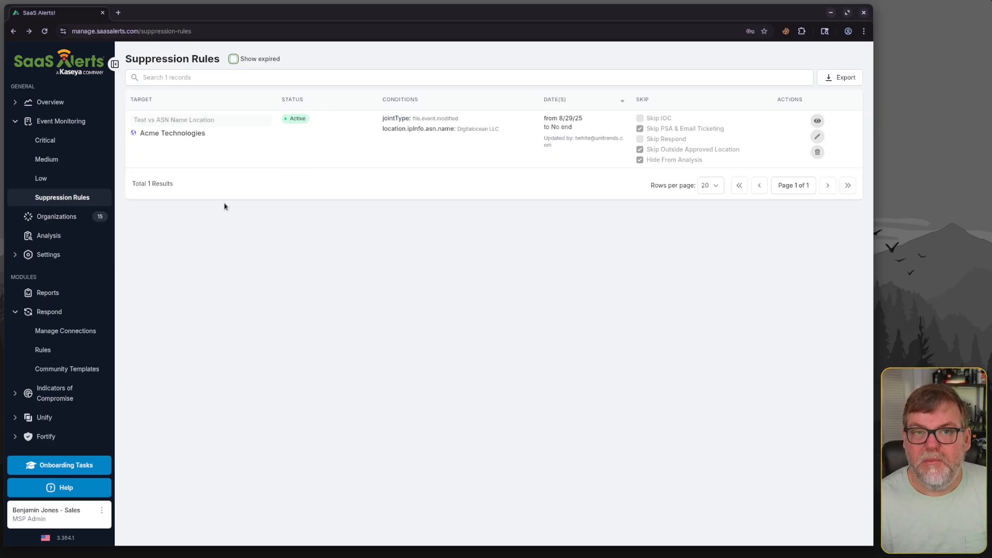